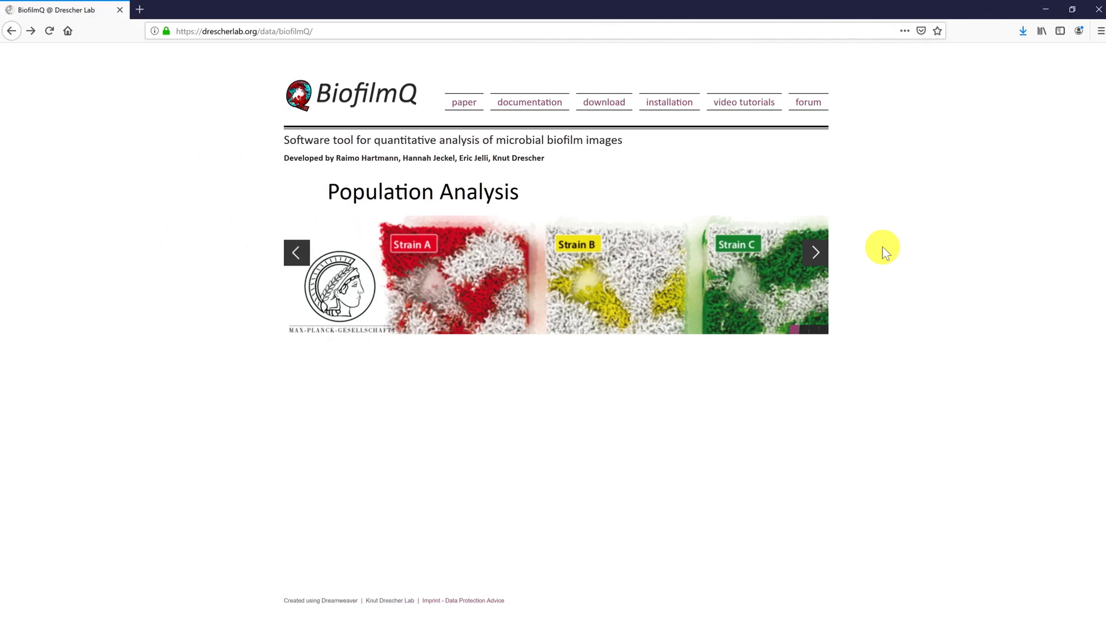
Save BiofilmQ.zip (about 89 MB) from the Download and Installation page's Downloads table
{"action": "left_click", "coordinate": [602, 102]}
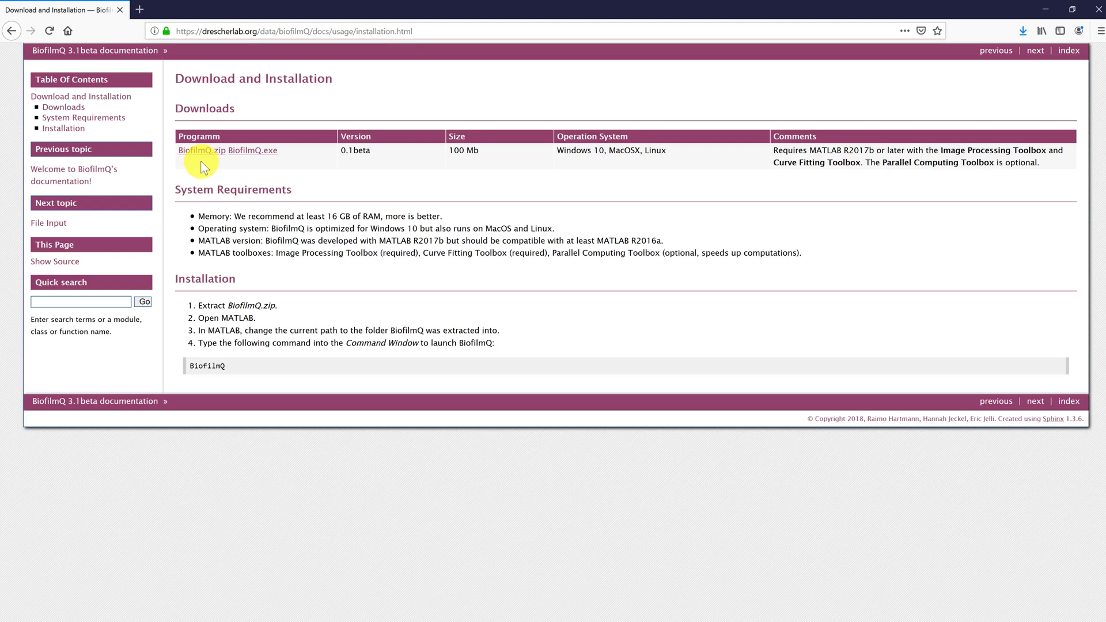
{"action": "left_click", "coordinate": [199, 152]}
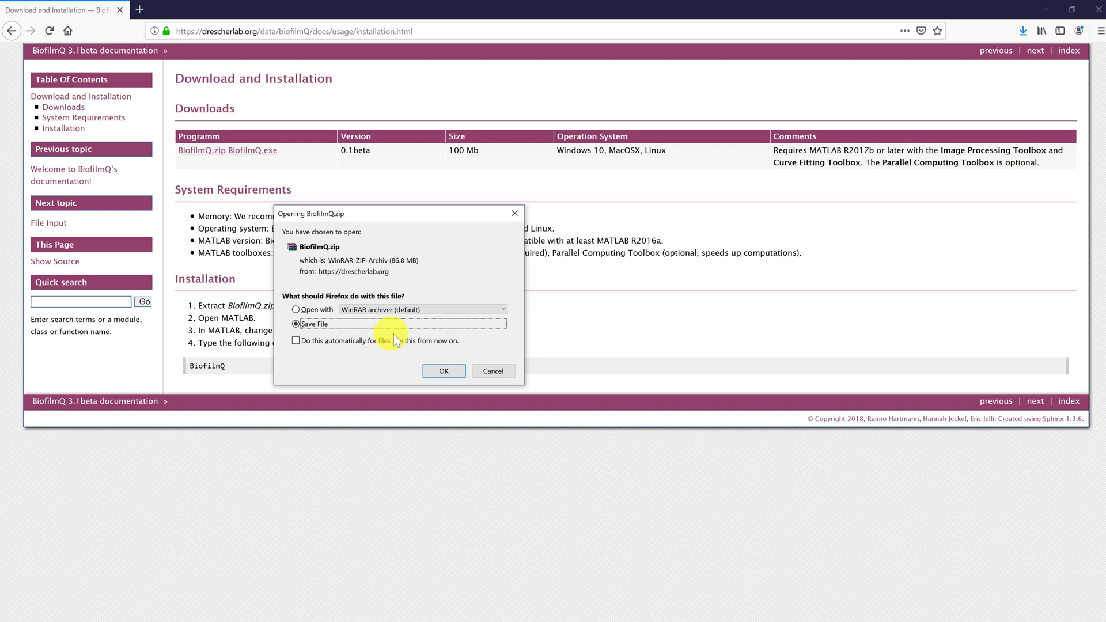
{"action": "left_click", "coordinate": [444, 371]}
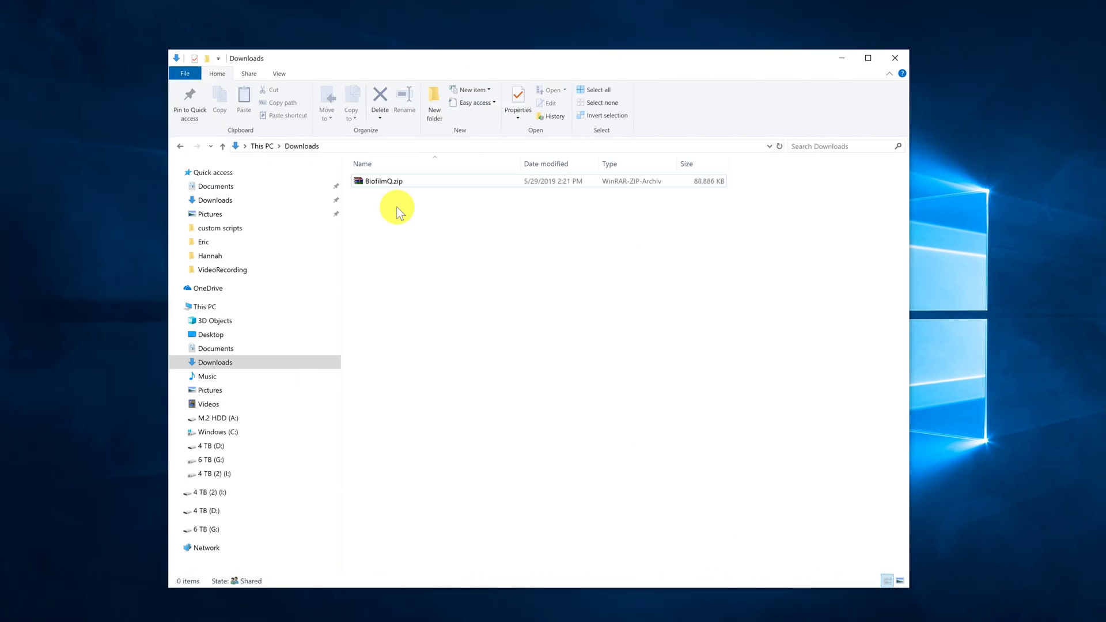
Unzip BiofilmQ.zip in Downloads via Hier entpacken, then move the BiofilmQ folder onto the desktop
{"action": "right_click", "coordinate": [379, 182]}
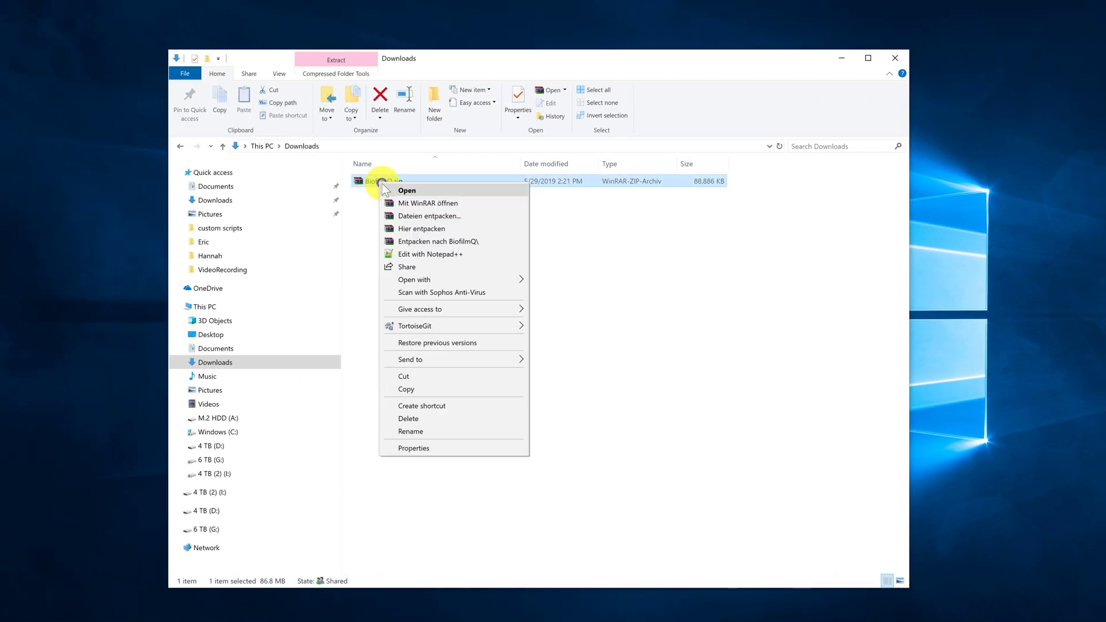
{"action": "left_click", "coordinate": [453, 228]}
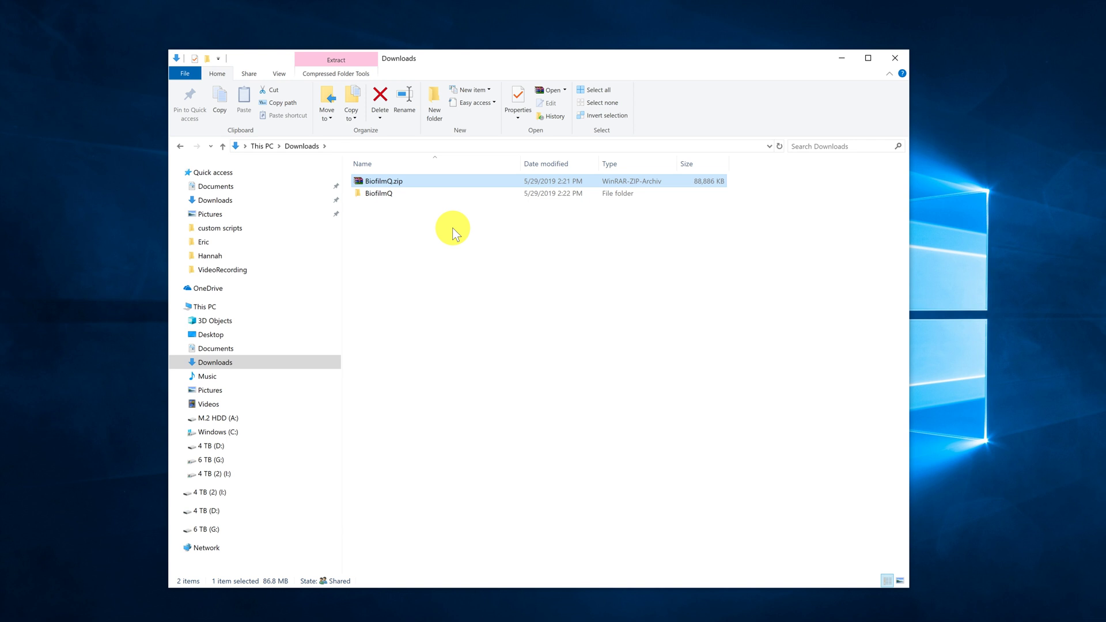
{"action": "right_click", "coordinate": [371, 195]}
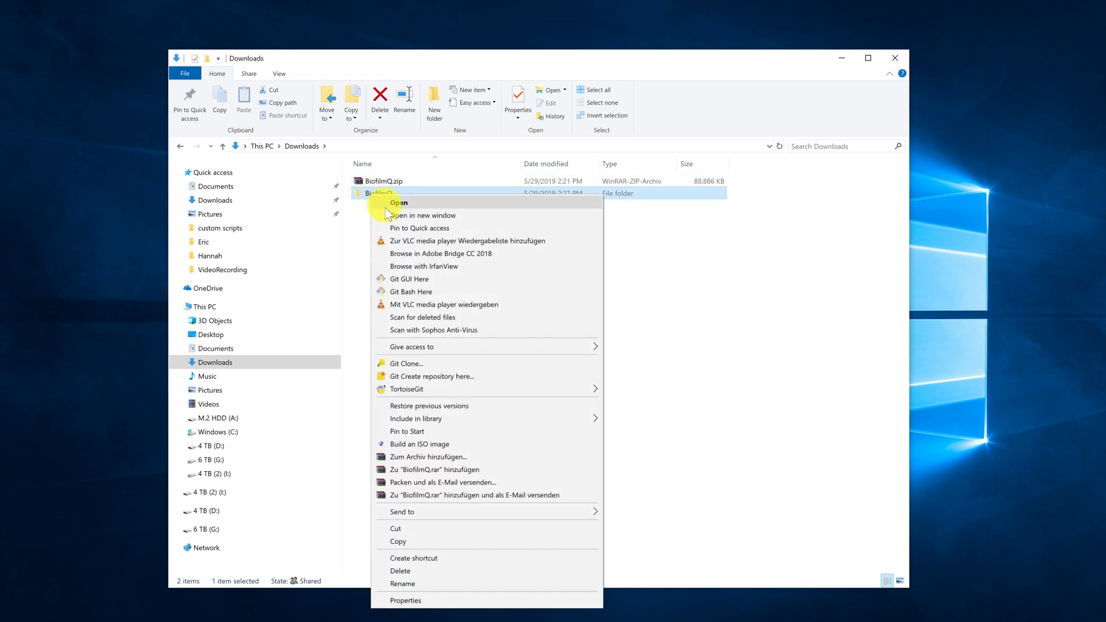
{"action": "left_click", "coordinate": [435, 528]}
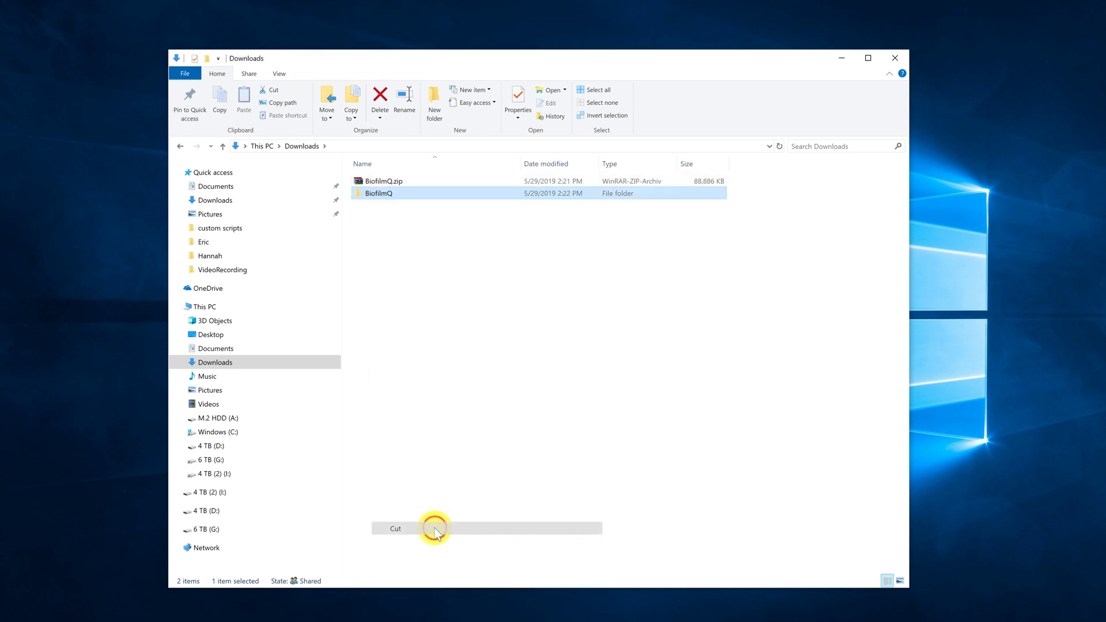
{"action": "right_click", "coordinate": [97, 268]}
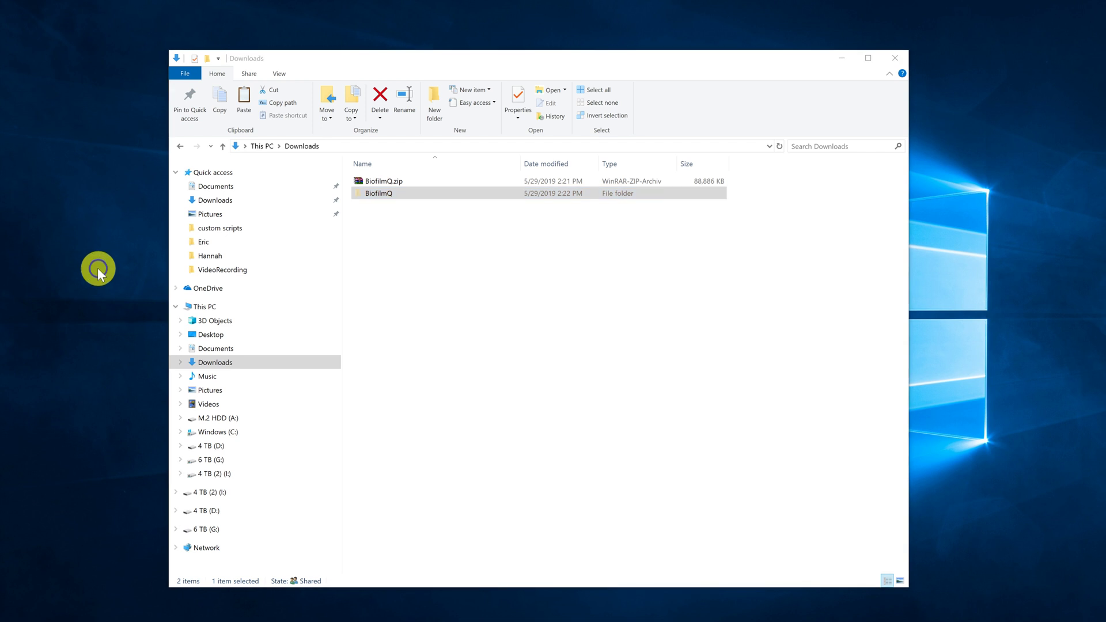
{"action": "left_click", "coordinate": [123, 318]}
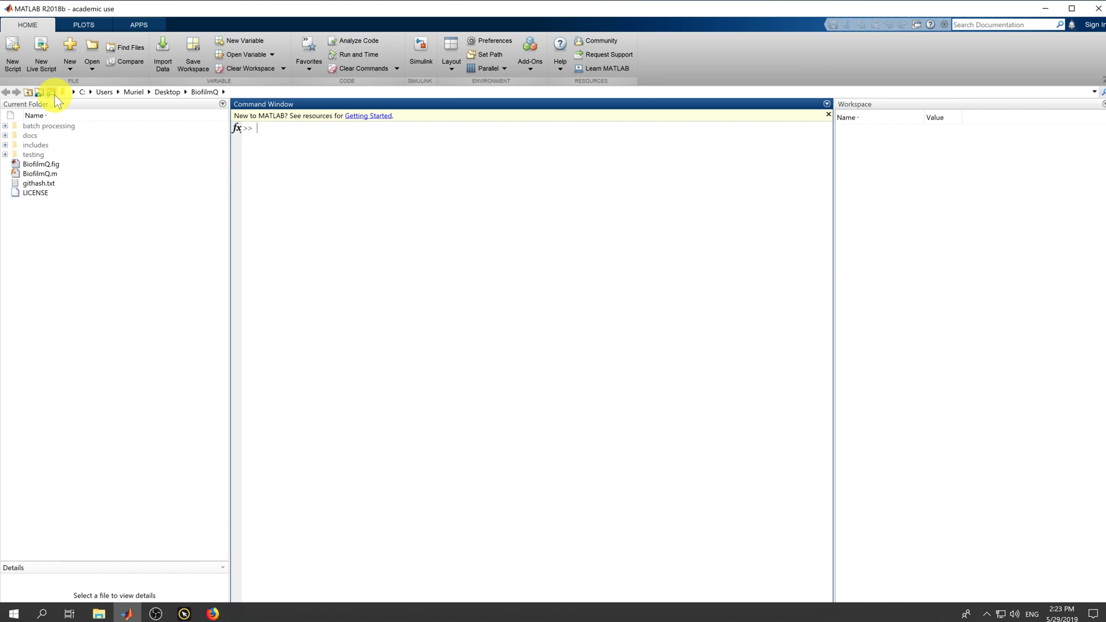
Set MATLAB's current folder to Desktop\BiofilmQ, showing BiofilmQ.m and BiofilmQ.fig
{"action": "left_click", "coordinate": [52, 92]}
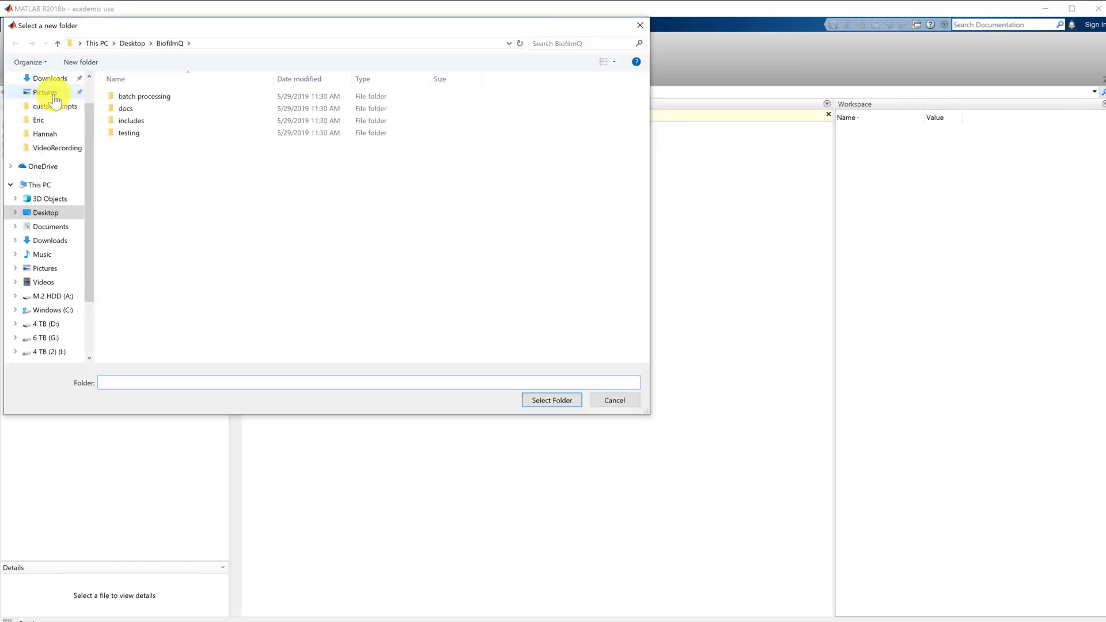
{"action": "left_click", "coordinate": [132, 43]}
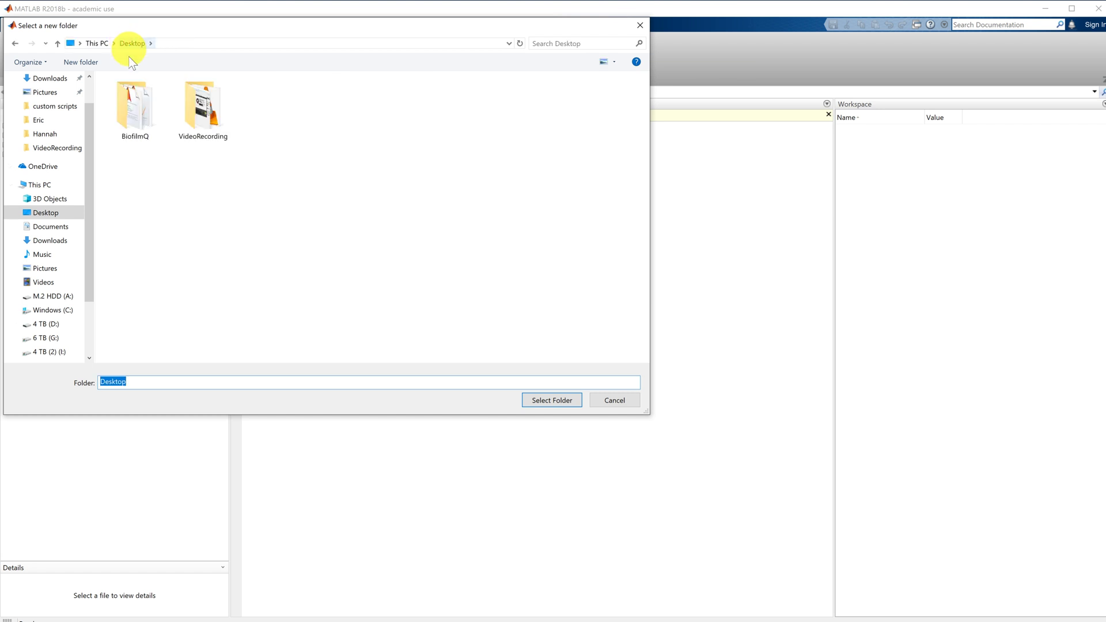
{"action": "left_click", "coordinate": [137, 99]}
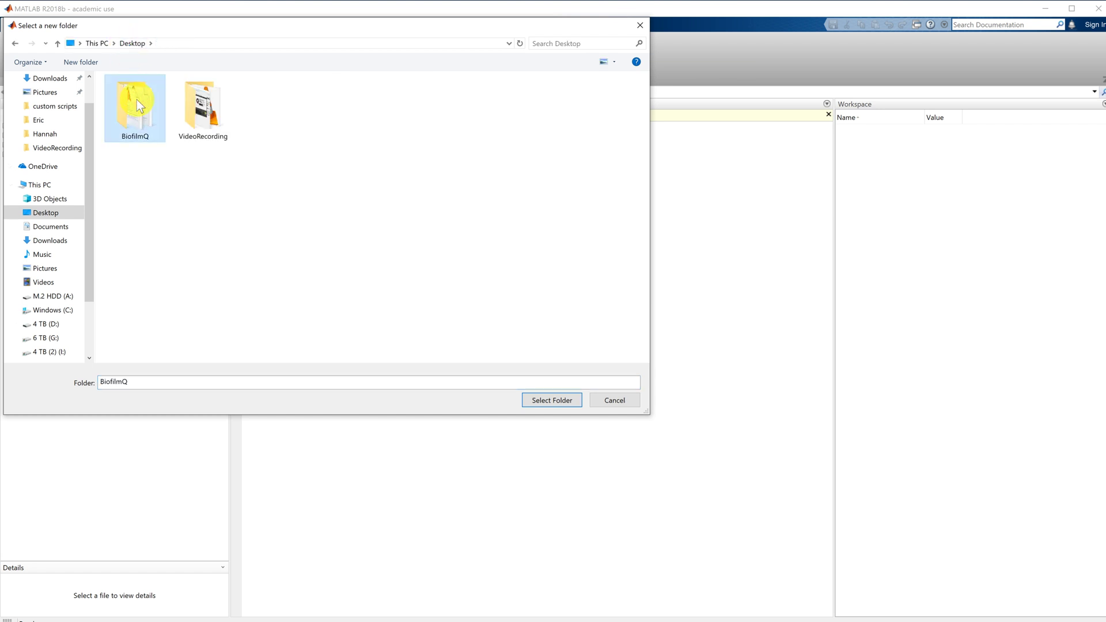
{"action": "left_click", "coordinate": [550, 399]}
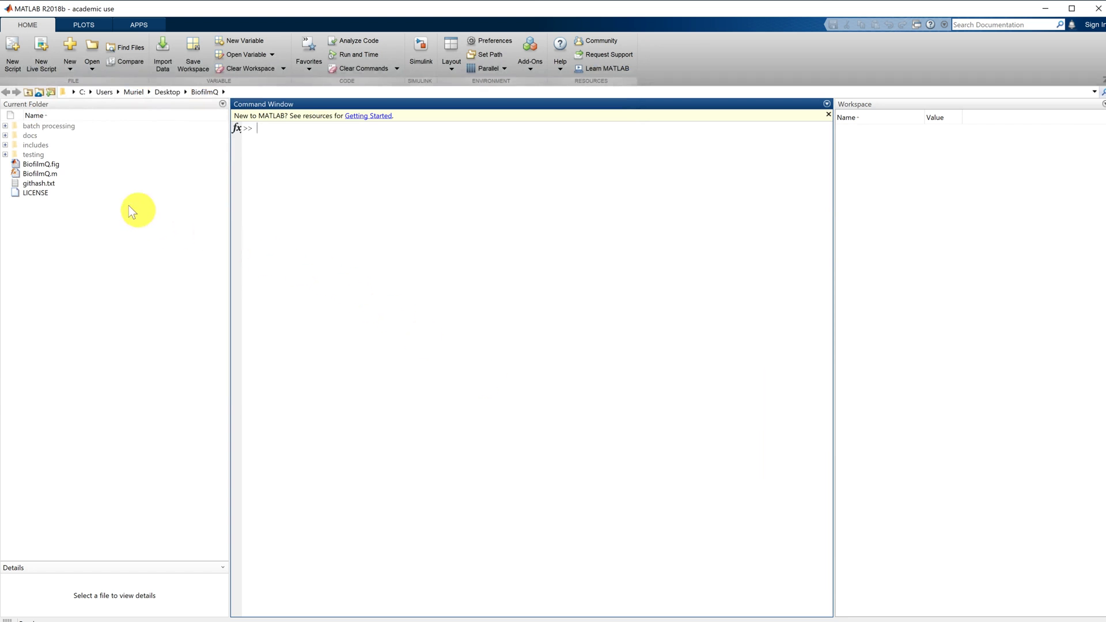
Run BiofilmQ.m from the Current Folder panel to open the BiofilmQ welcome window
{"action": "left_click", "coordinate": [39, 173]}
{"action": "right_click", "coordinate": [40, 174]}
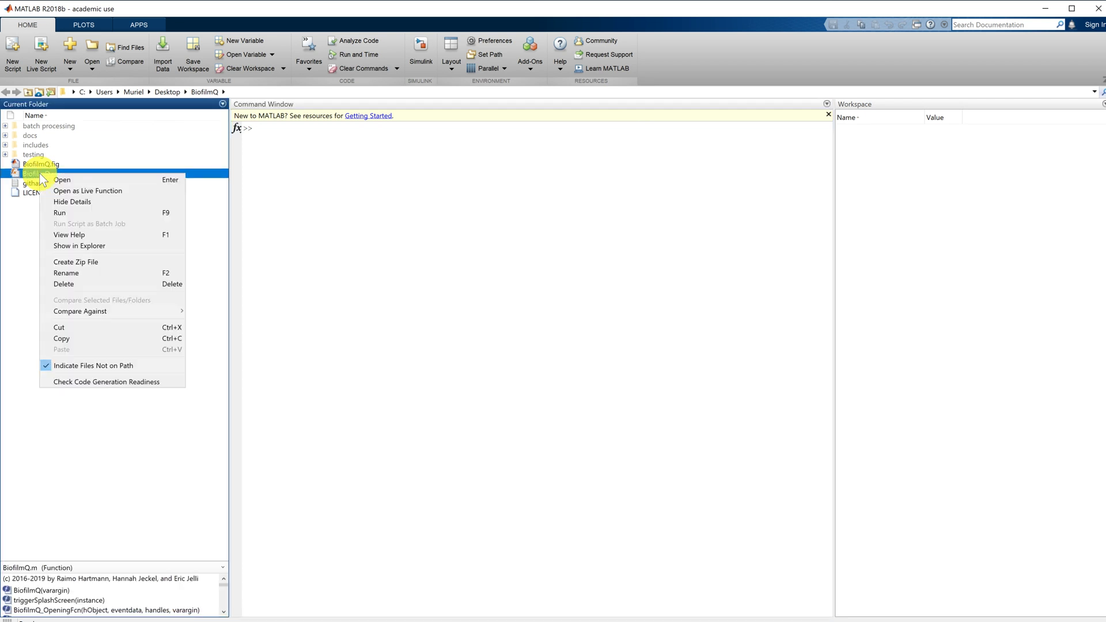
{"action": "left_click", "coordinate": [69, 210]}
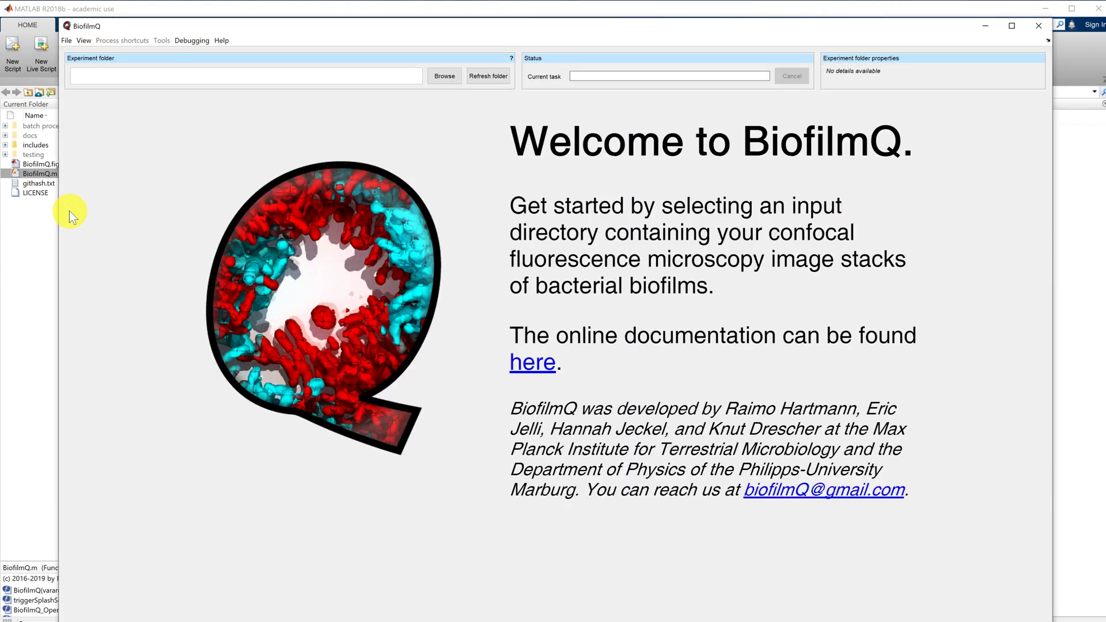
Maximize the BiofilmQ welcome window to full screen
{"action": "left_click", "coordinate": [1012, 26]}
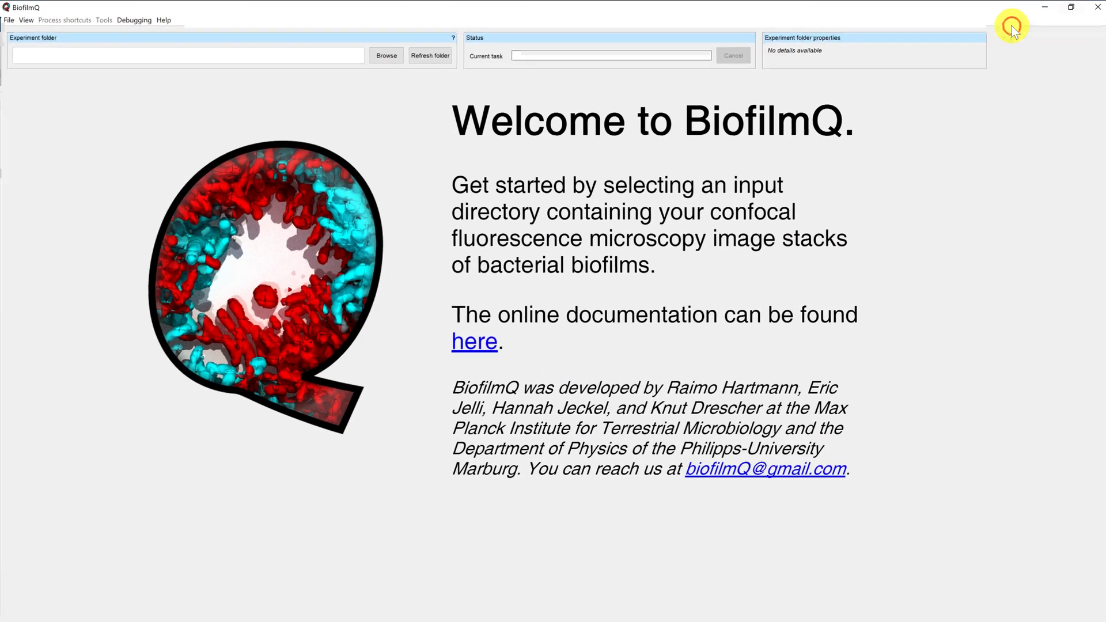